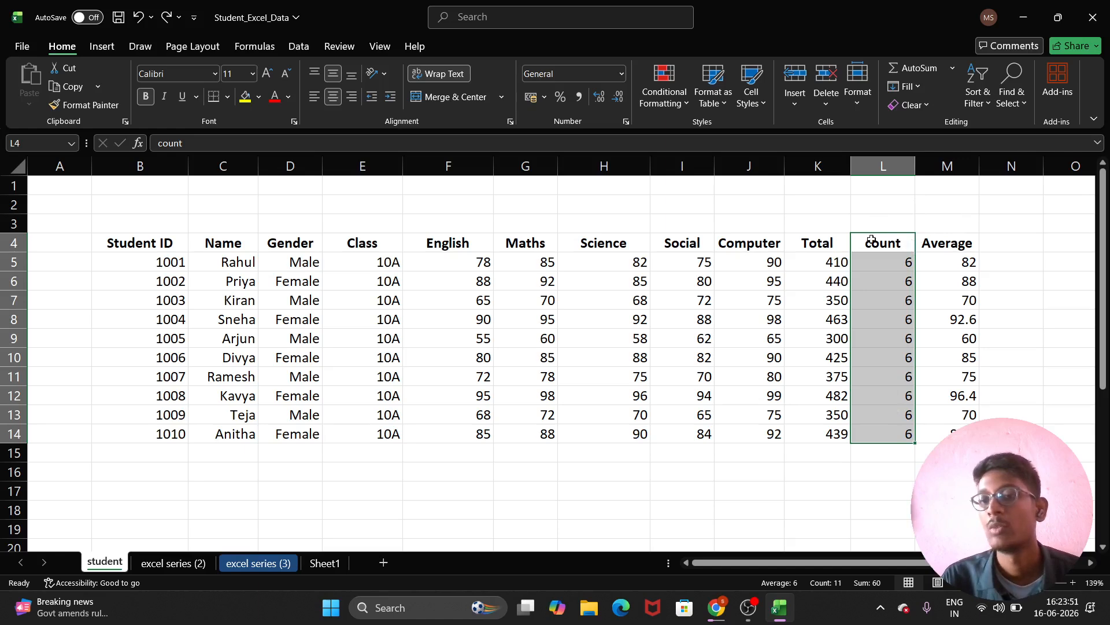
# - Move the Average column (M4:M14) in front of the count column, shifting count over instead of overwriting it
pyautogui.click(929, 225)
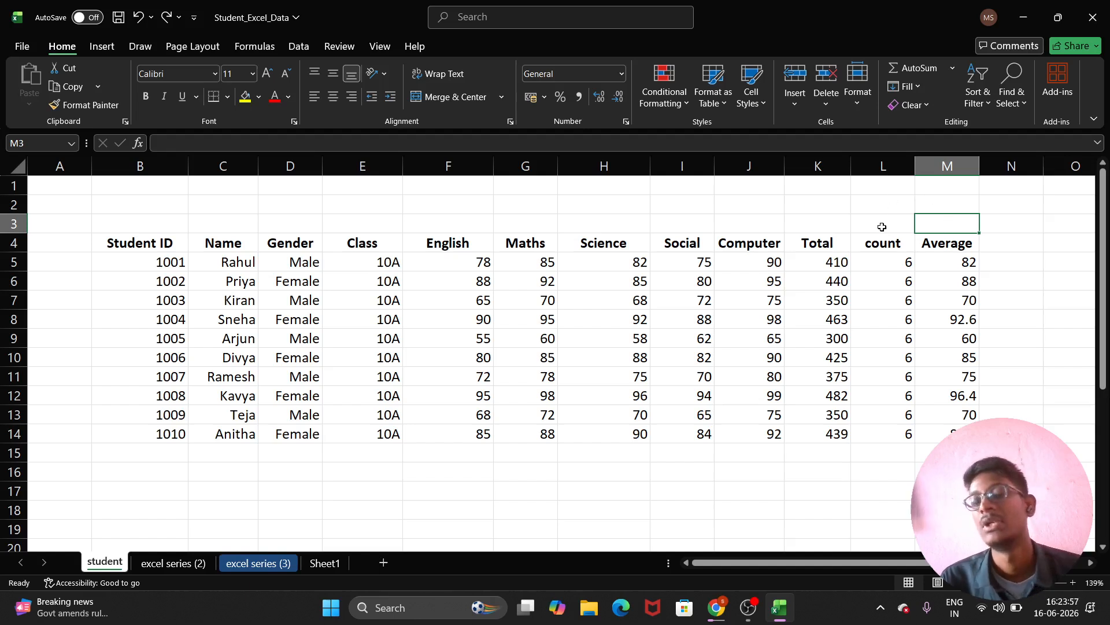
pyautogui.moveTo(926, 249); pyautogui.dragTo(939, 430)
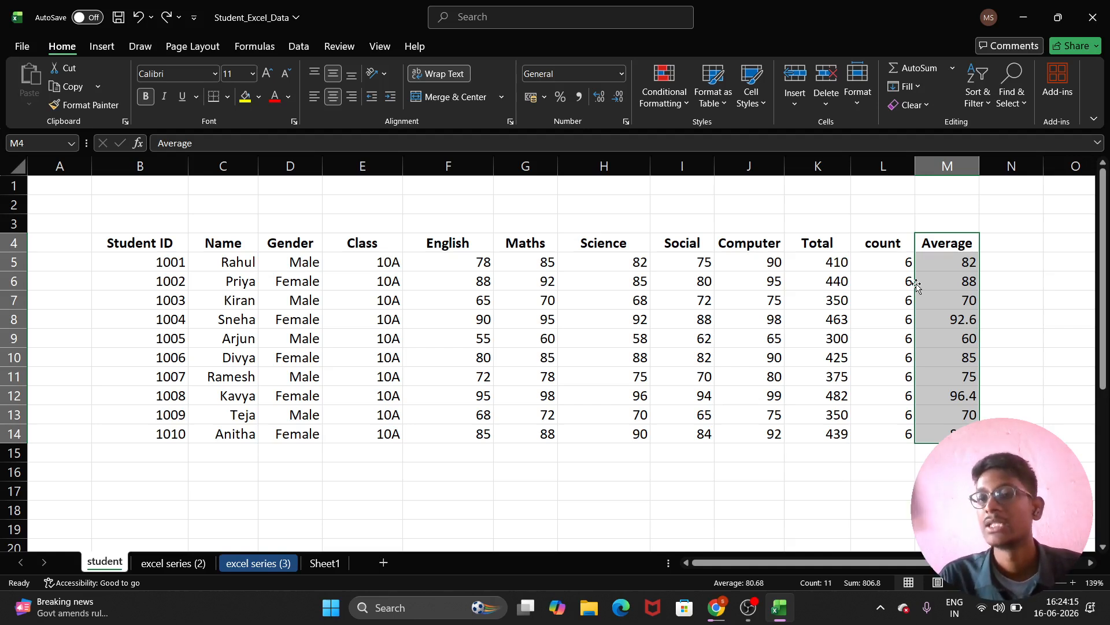
pyautogui.moveTo(918, 287); pyautogui.dragTo(854, 289)
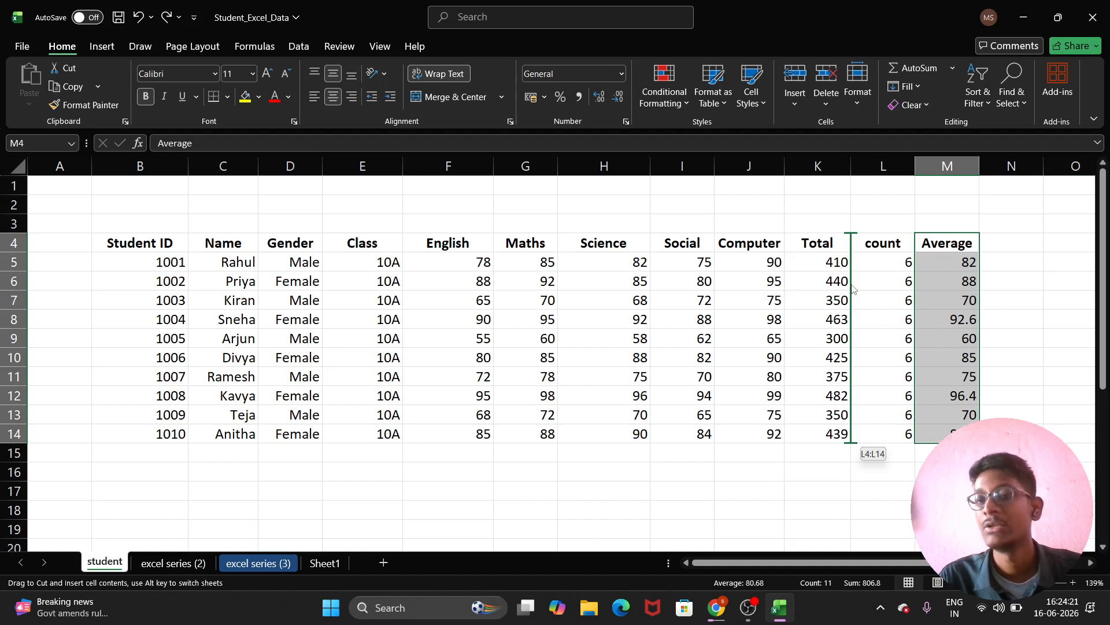
pyautogui.moveTo(853, 289); pyautogui.dragTo(852, 285)
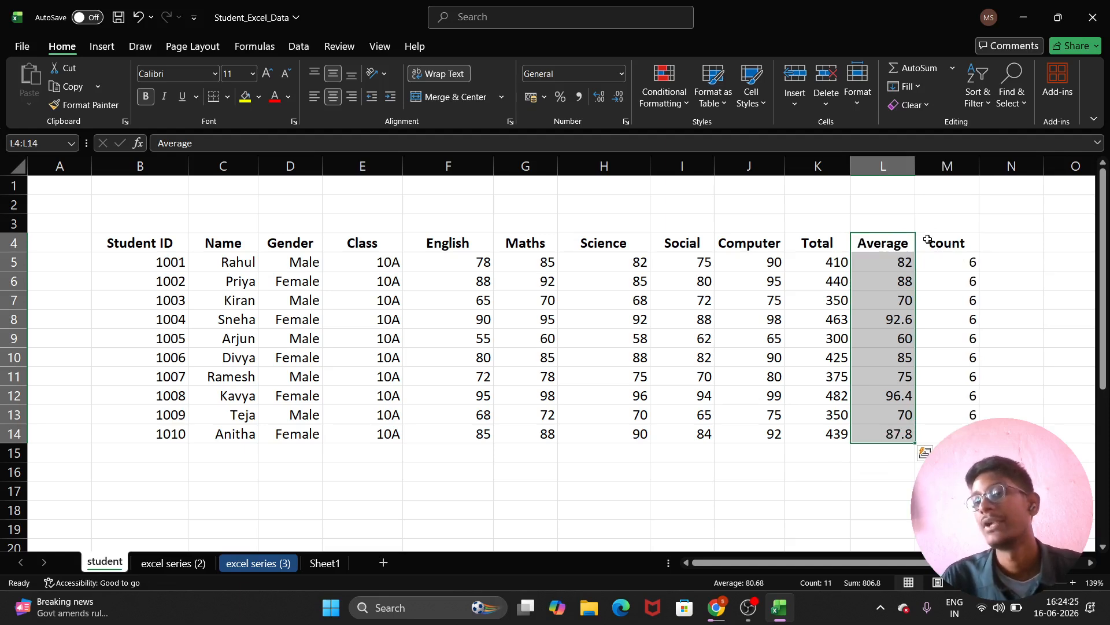
pyautogui.click(997, 255)
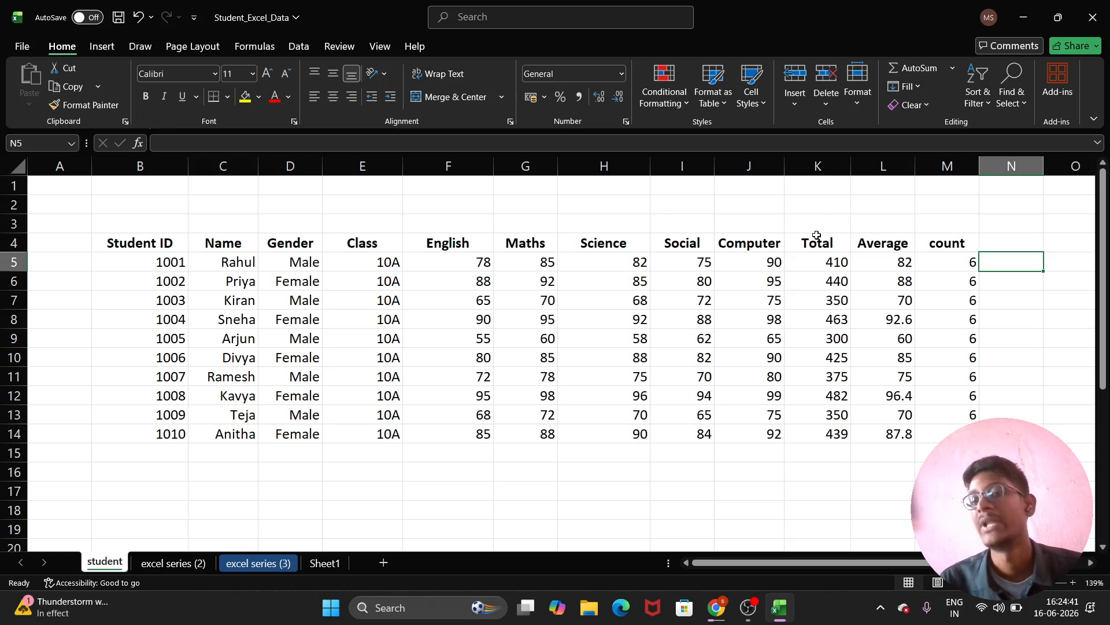
# - Move the Average column (L4:L14) in front of the Total column, keeping the Total data by shifting it over
pyautogui.moveTo(870, 242); pyautogui.dragTo(897, 441)
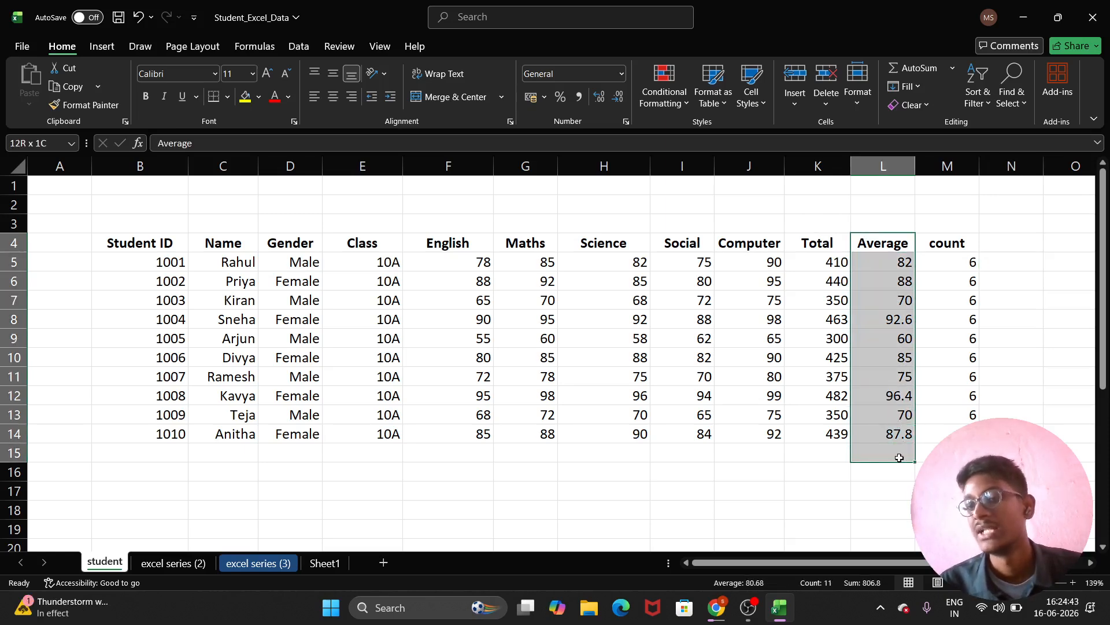
pyautogui.click(878, 252)
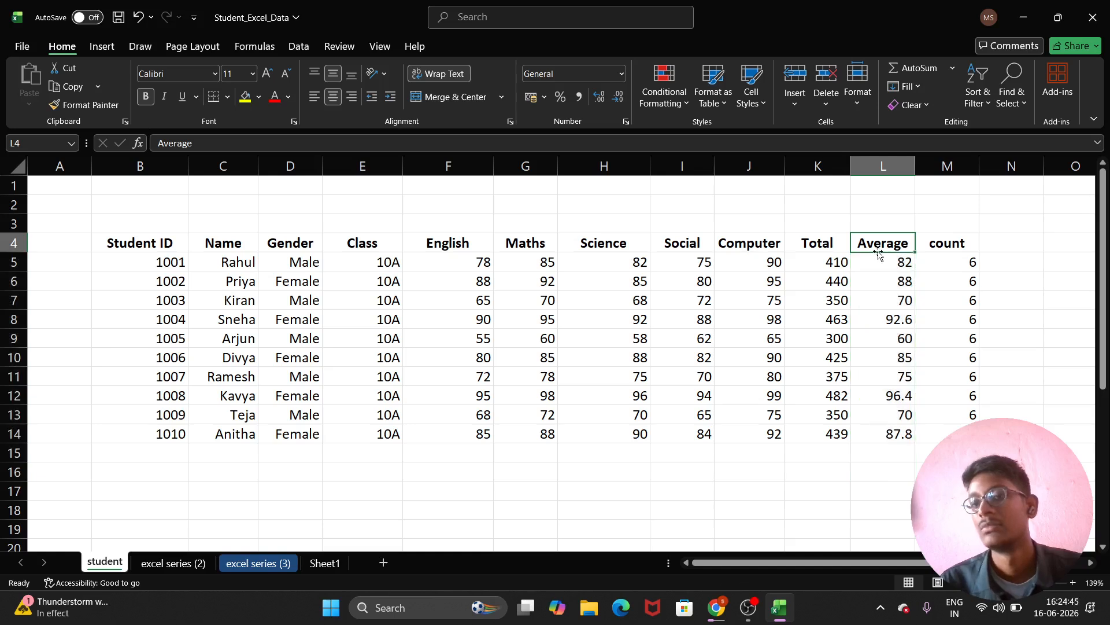
pyautogui.moveTo(871, 244); pyautogui.dragTo(903, 431)
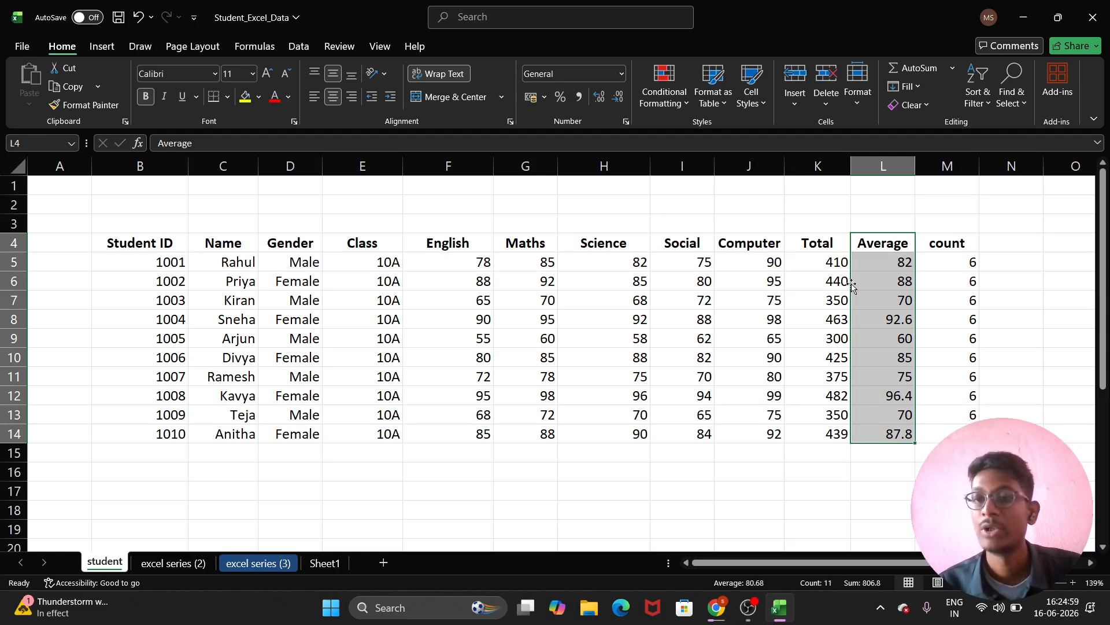
pyautogui.moveTo(852, 285); pyautogui.dragTo(803, 282)
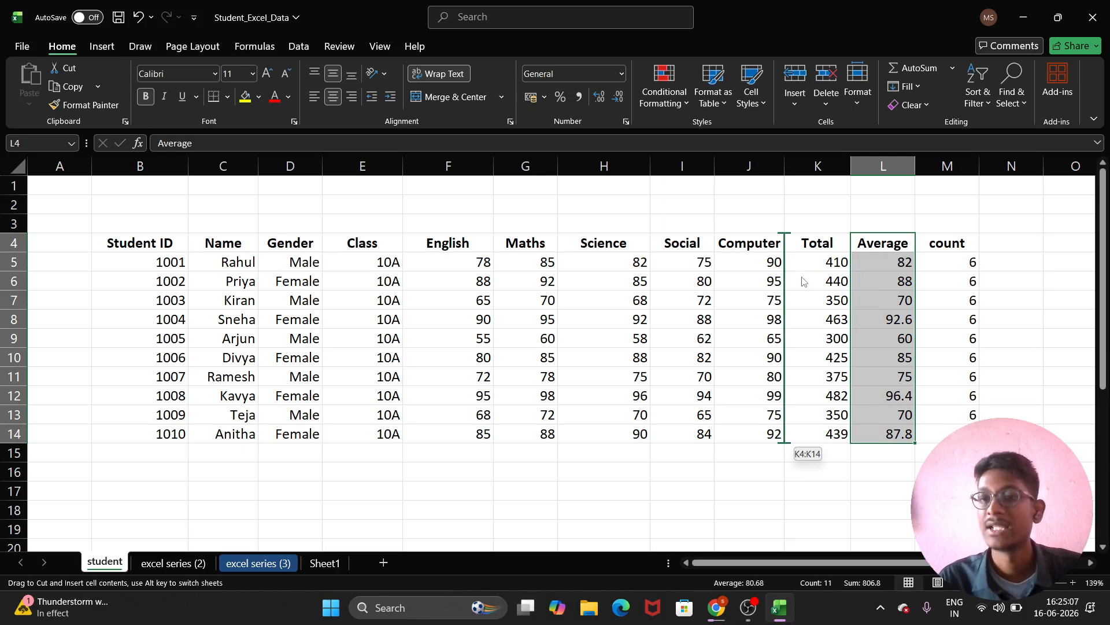
pyautogui.moveTo(803, 282); pyautogui.dragTo(801, 278)
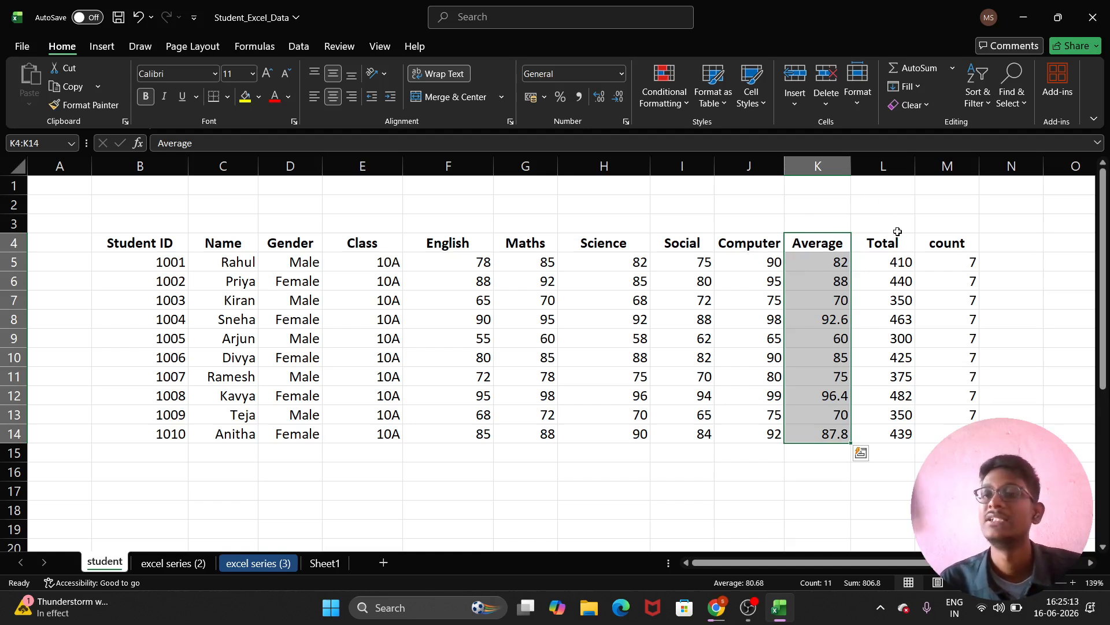
pyautogui.click(782, 223)
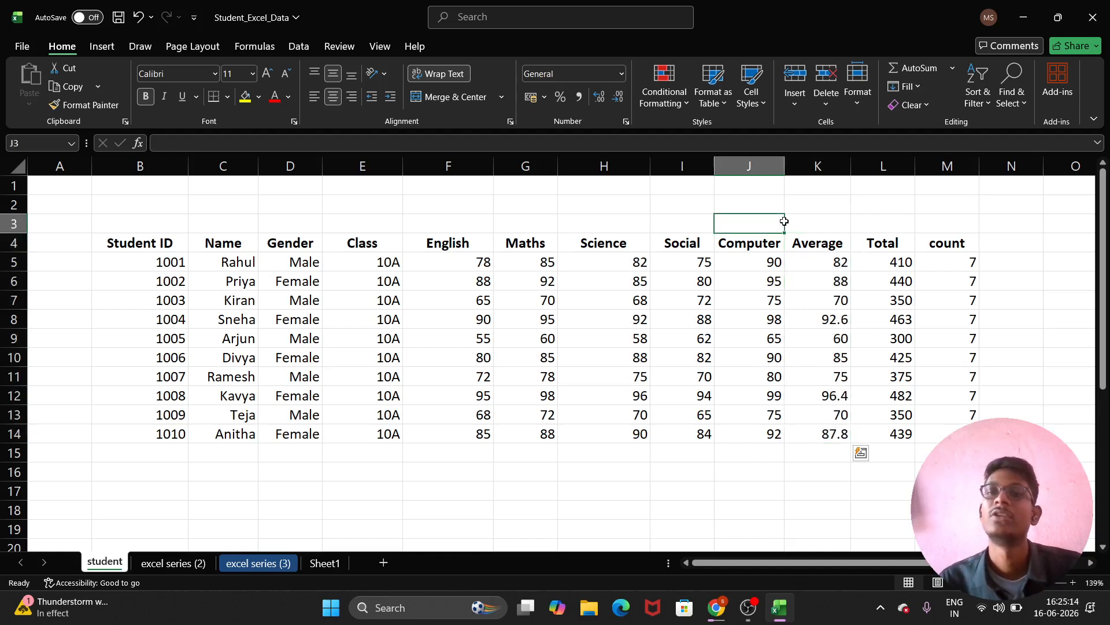
pyautogui.click(818, 234)
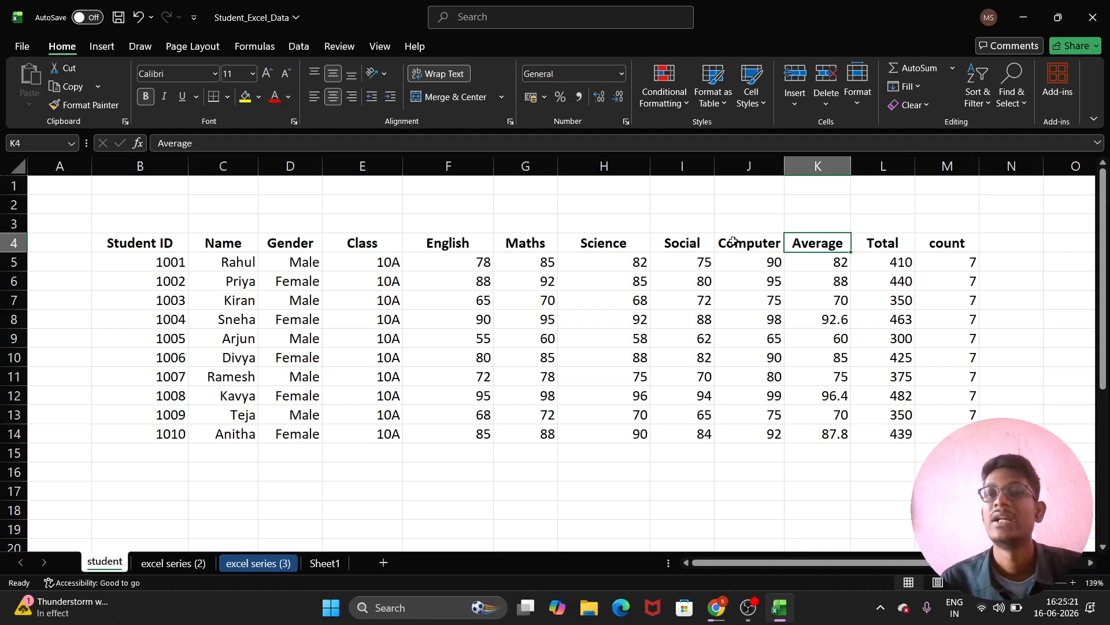
# - Move the Computer column (J4:J14) in front of the Social column, shifting the Social data over
pyautogui.moveTo(734, 242)
pyautogui.mouseDown()
pyautogui.moveTo(769, 476)
pyautogui.moveTo(752, 438)
pyautogui.mouseUp()
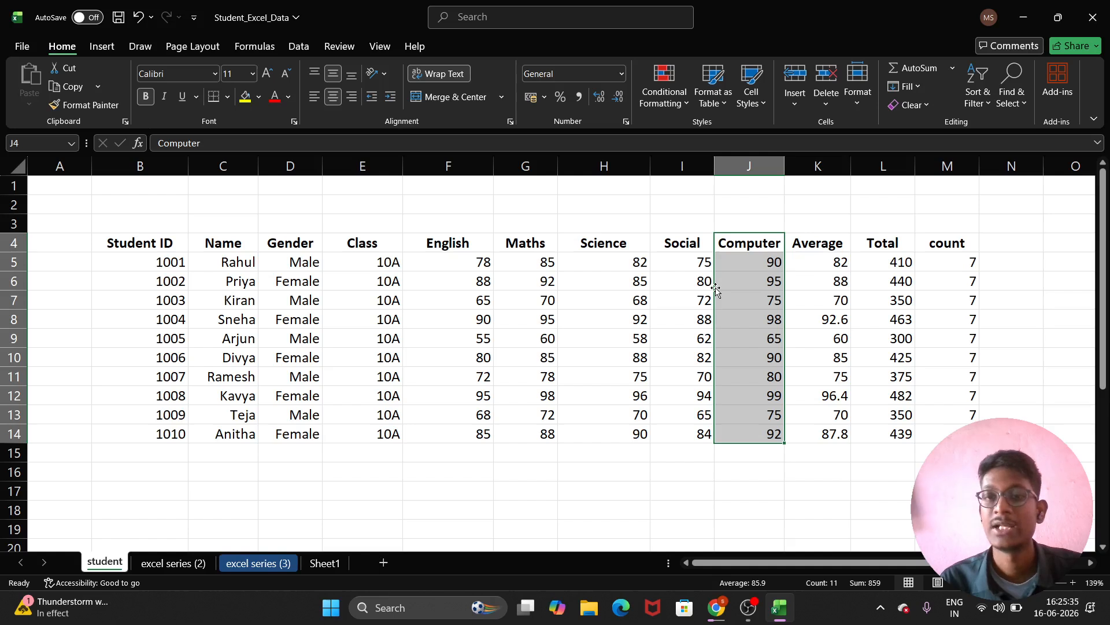
pyautogui.moveTo(716, 290); pyautogui.dragTo(664, 288)
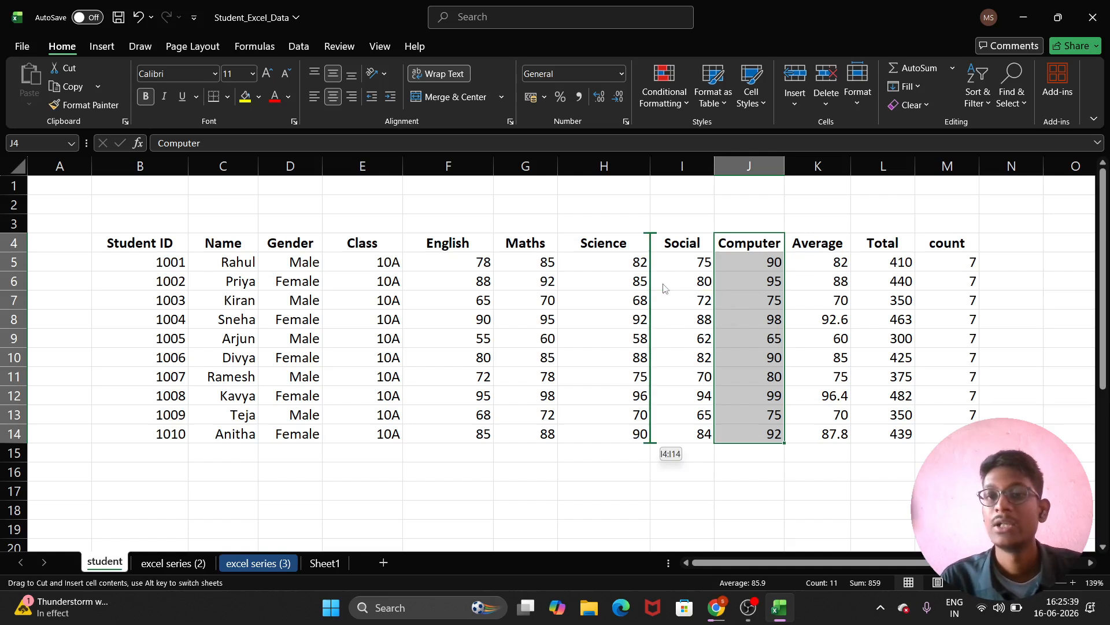
pyautogui.moveTo(664, 288); pyautogui.dragTo(663, 283)
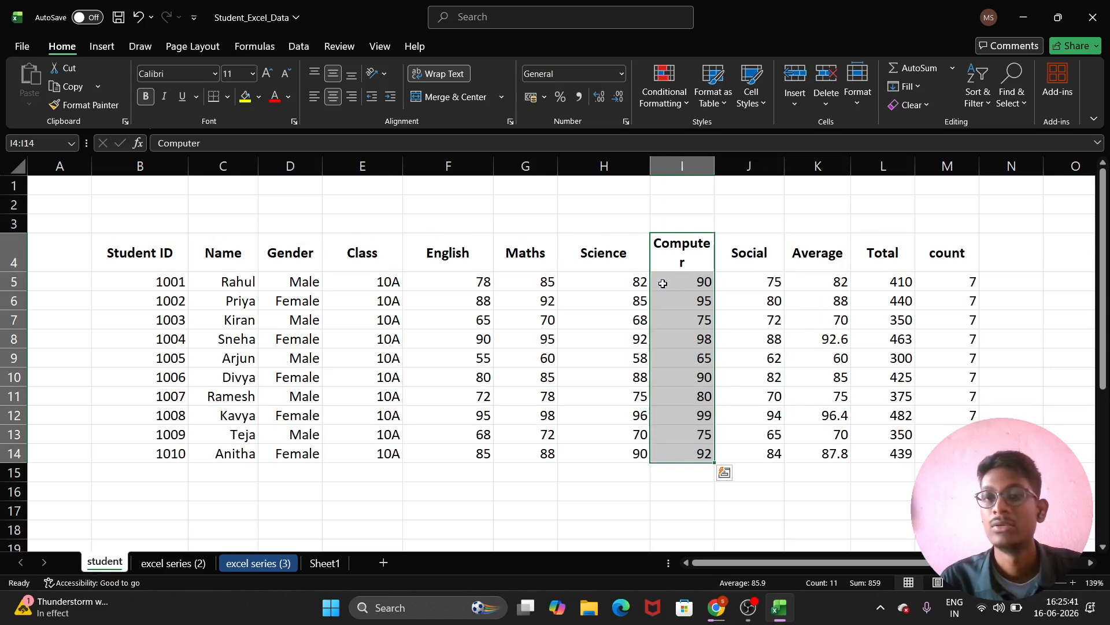
pyautogui.click(776, 236)
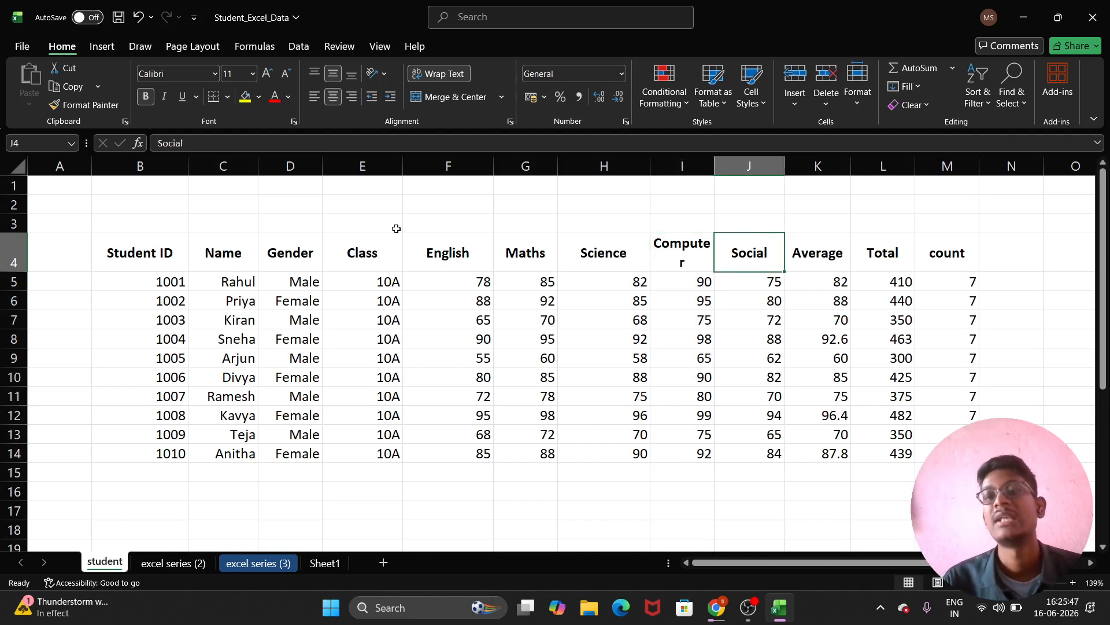
# - Try to insert the student record in B7:M7 below the row 8 record at A9:L9, and undo the move
pyautogui.click(154, 318)
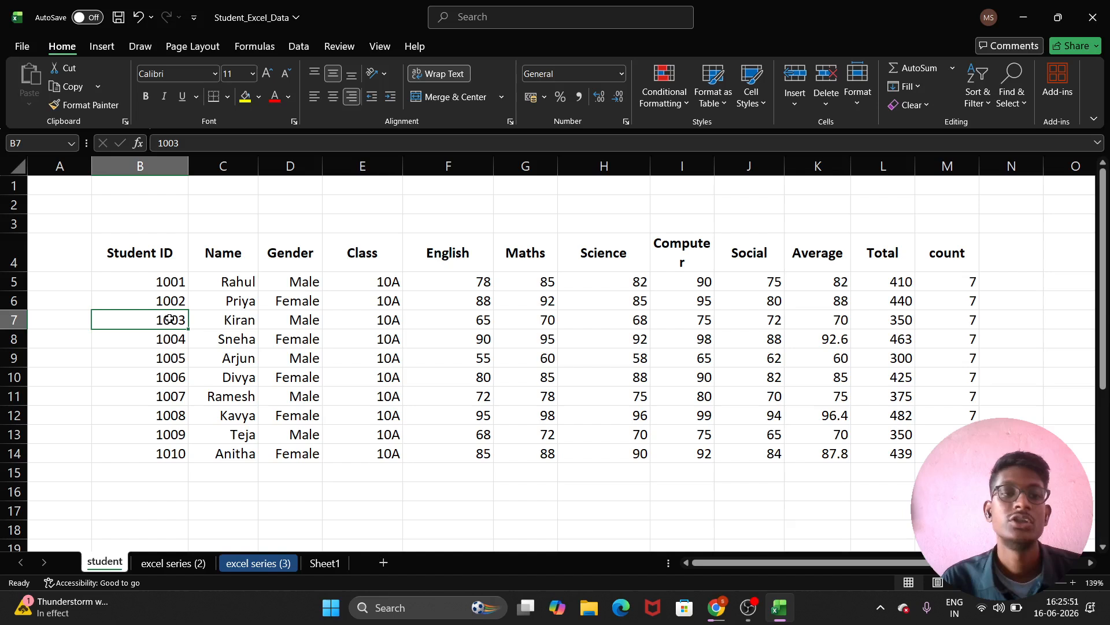
pyautogui.click(171, 345)
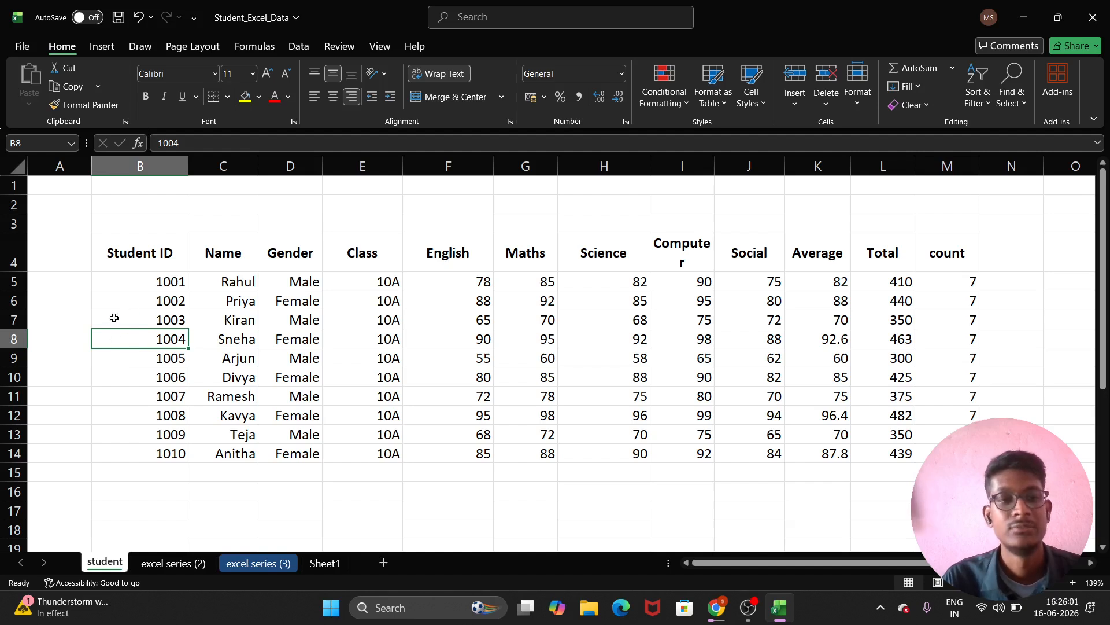
pyautogui.moveTo(163, 319); pyautogui.dragTo(958, 327)
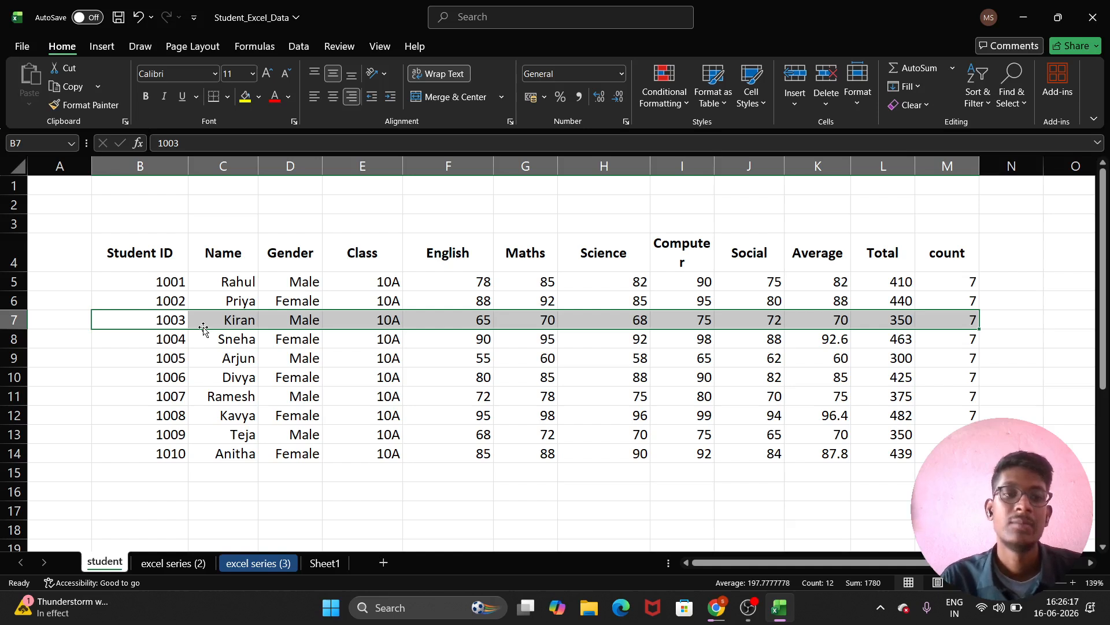
pyautogui.moveTo(203, 329); pyautogui.dragTo(179, 349)
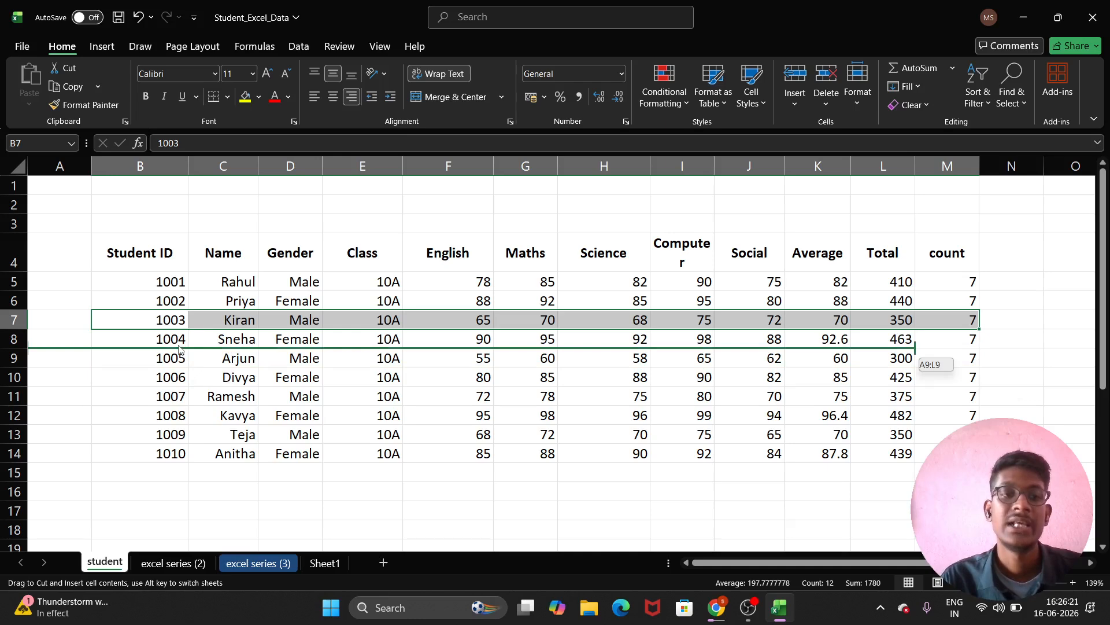
pyautogui.moveTo(179, 349); pyautogui.dragTo(179, 344)
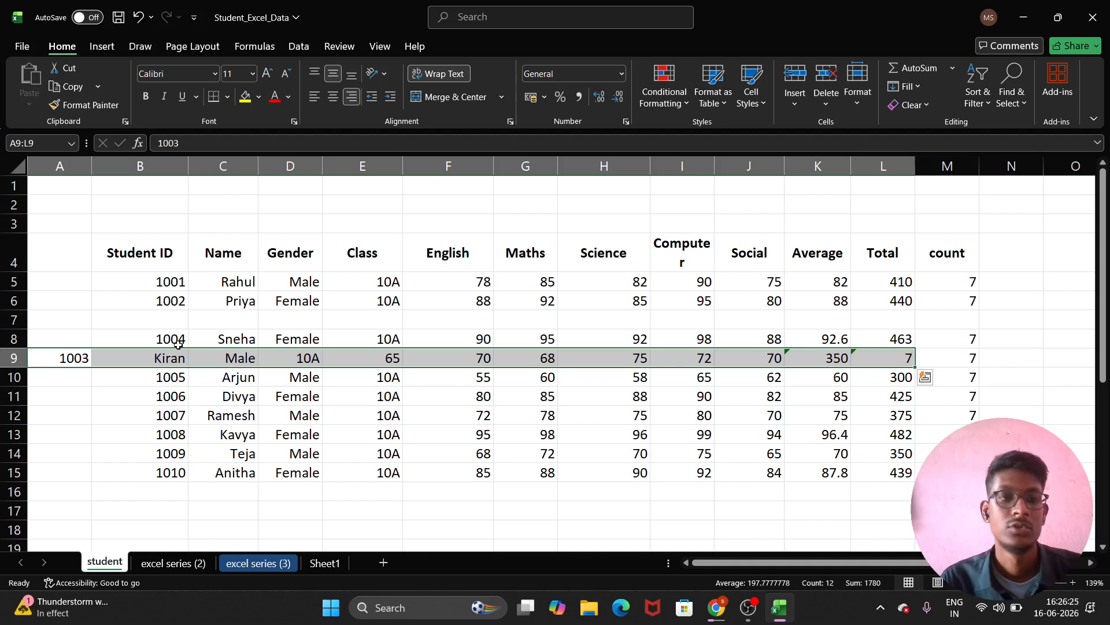
pyautogui.hotkey('ctrl', 'z')
pyautogui.click(242, 344)
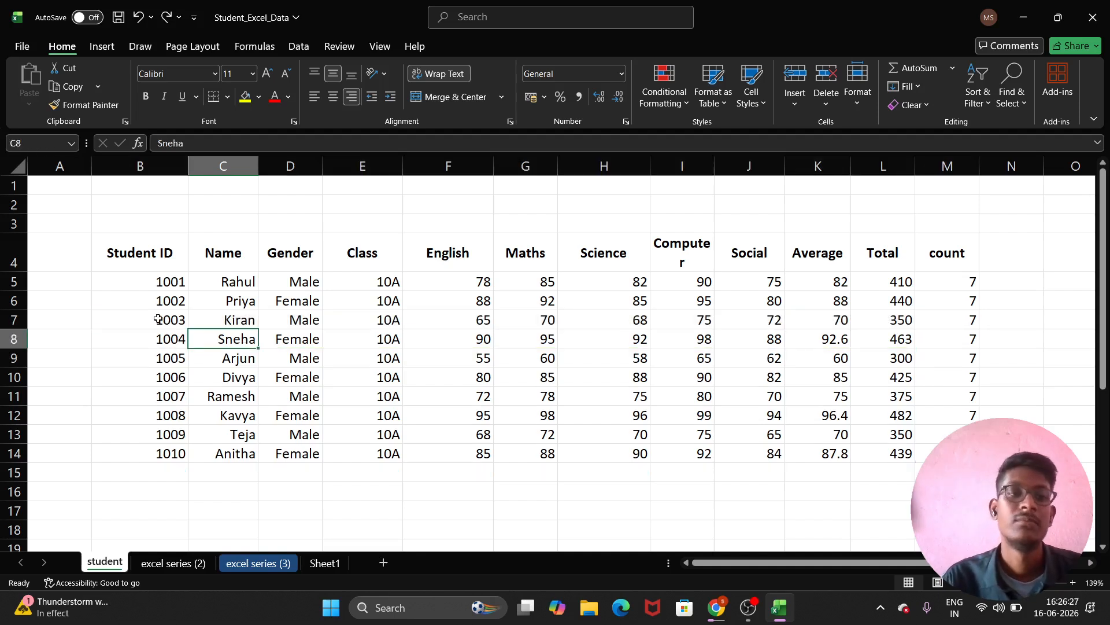
# - Move the student record in B7:M7 directly below the row 8 record, keeping it aligned with columns B to M
pyautogui.moveTo(157, 320); pyautogui.dragTo(983, 332)
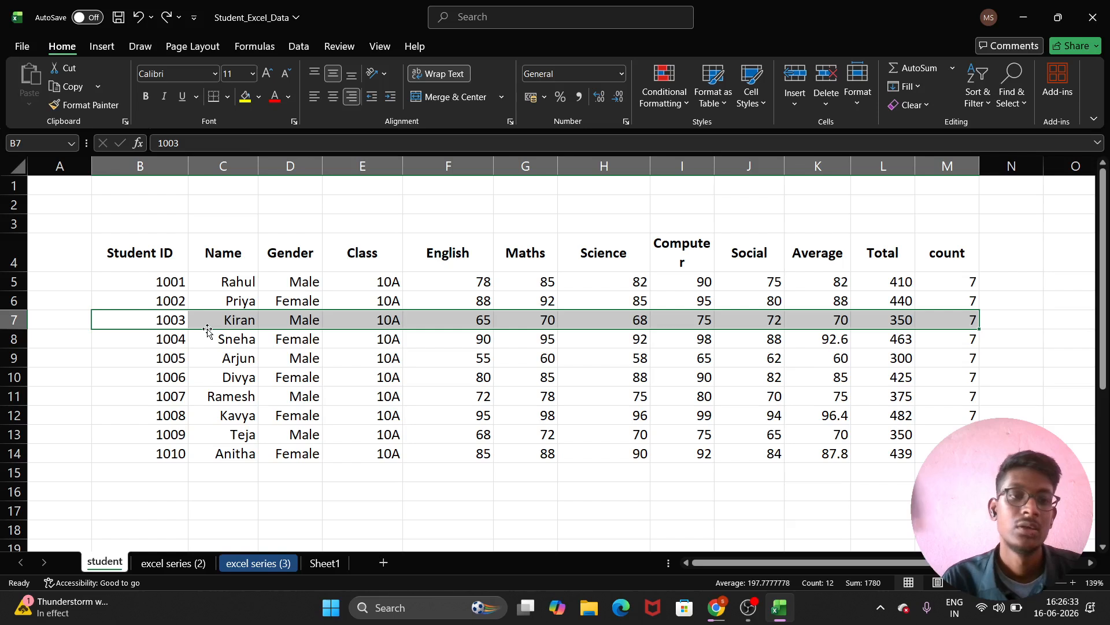
pyautogui.moveTo(208, 330); pyautogui.dragTo(220, 350)
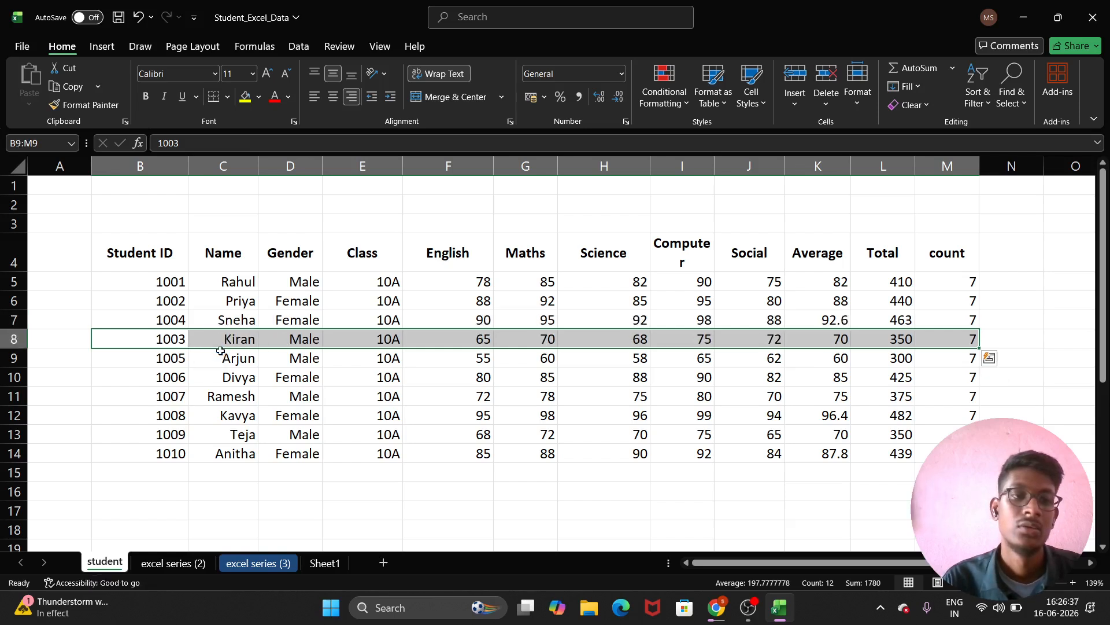
pyautogui.click(180, 320)
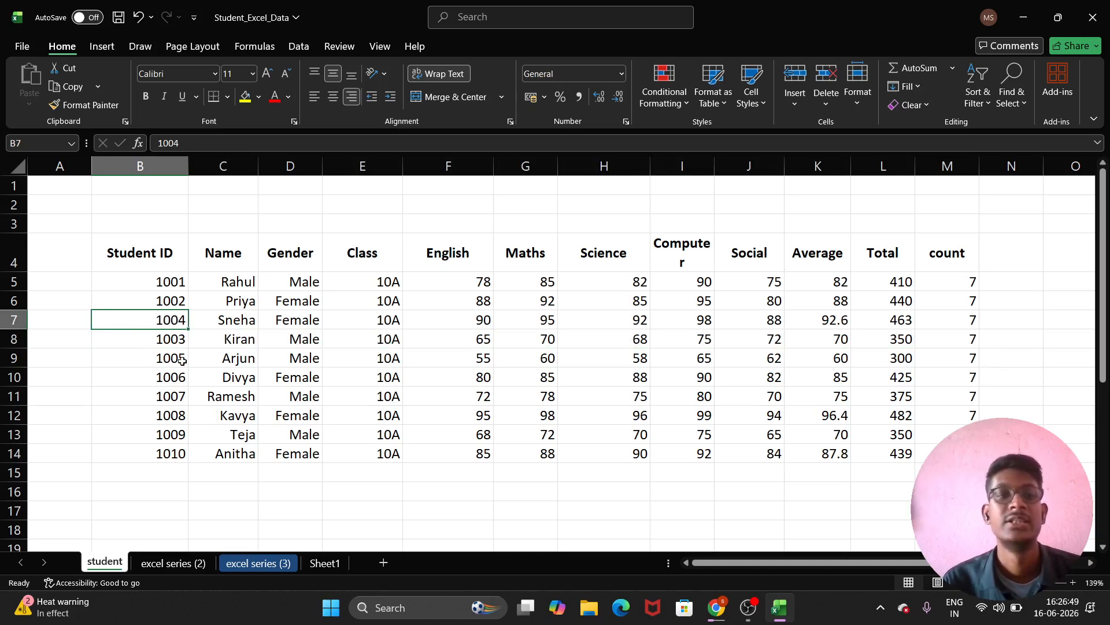
# - Try to insert the student record in B9:M9 below the row 10 record at A11:L11, and undo the move
pyautogui.moveTo(169, 358); pyautogui.dragTo(959, 356)
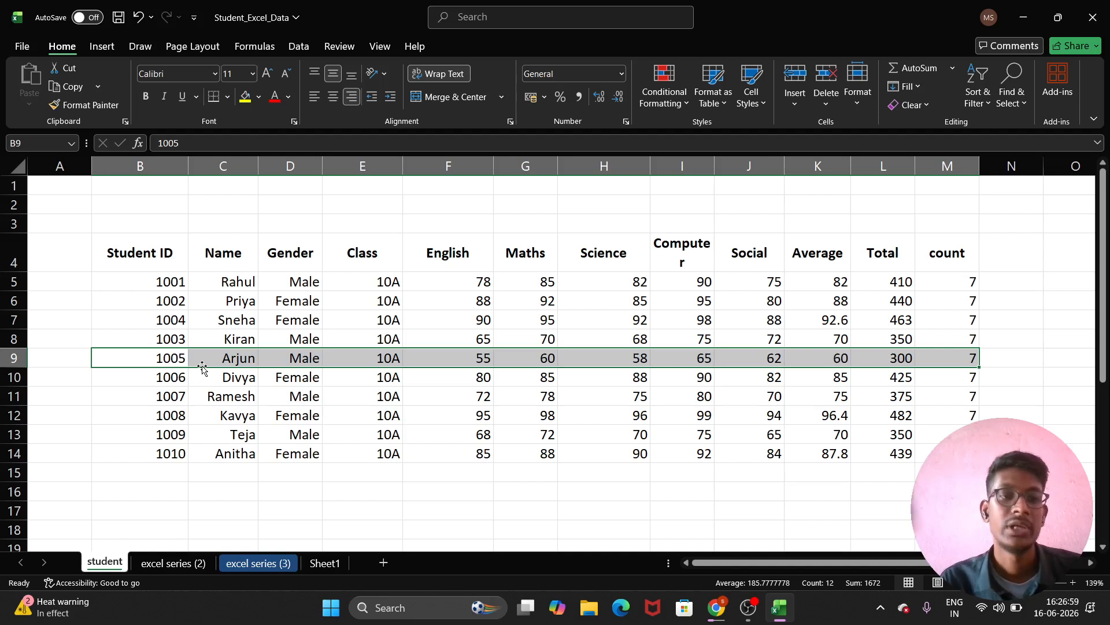
pyautogui.moveTo(203, 368); pyautogui.dragTo(184, 387)
pyautogui.moveTo(184, 387)
pyautogui.mouseDown()
pyautogui.moveTo(252, 386)
pyautogui.moveTo(169, 388)
pyautogui.mouseUp()
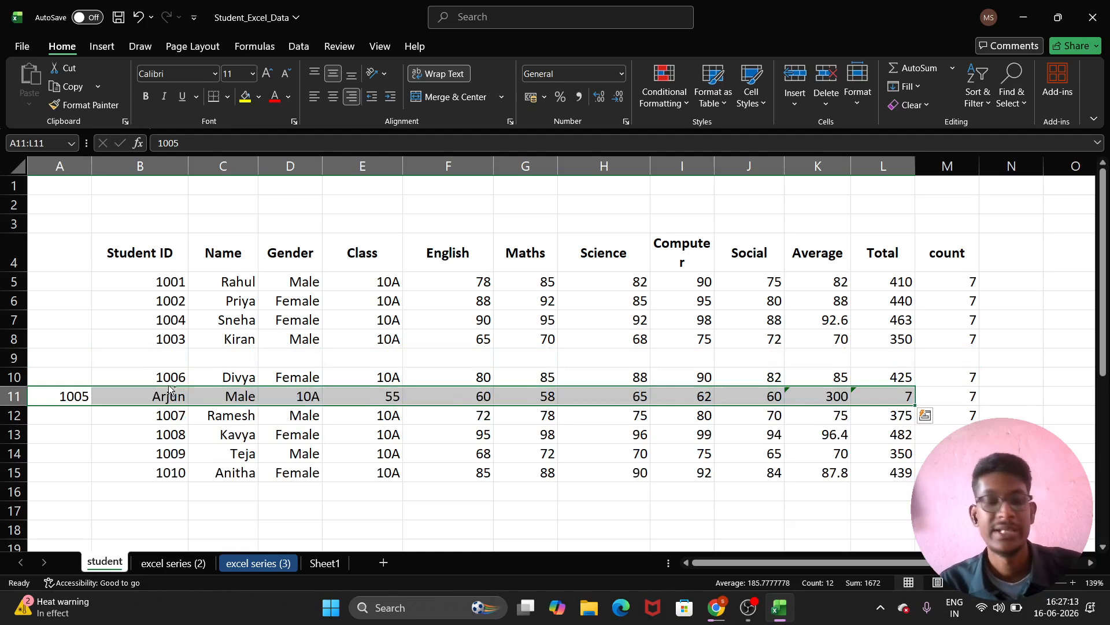
pyautogui.hotkey('ctrl', 'z')
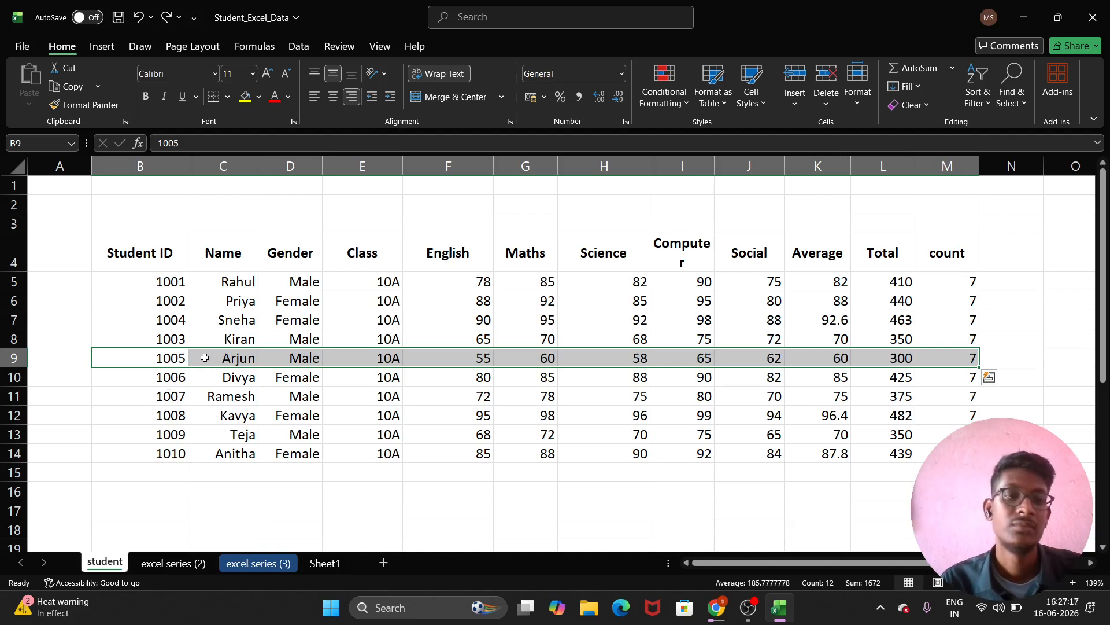
# - Move the student record in B9:M9 directly below the row 10 record, keeping it aligned with columns B to M
pyautogui.moveTo(206, 369); pyautogui.dragTo(214, 387)
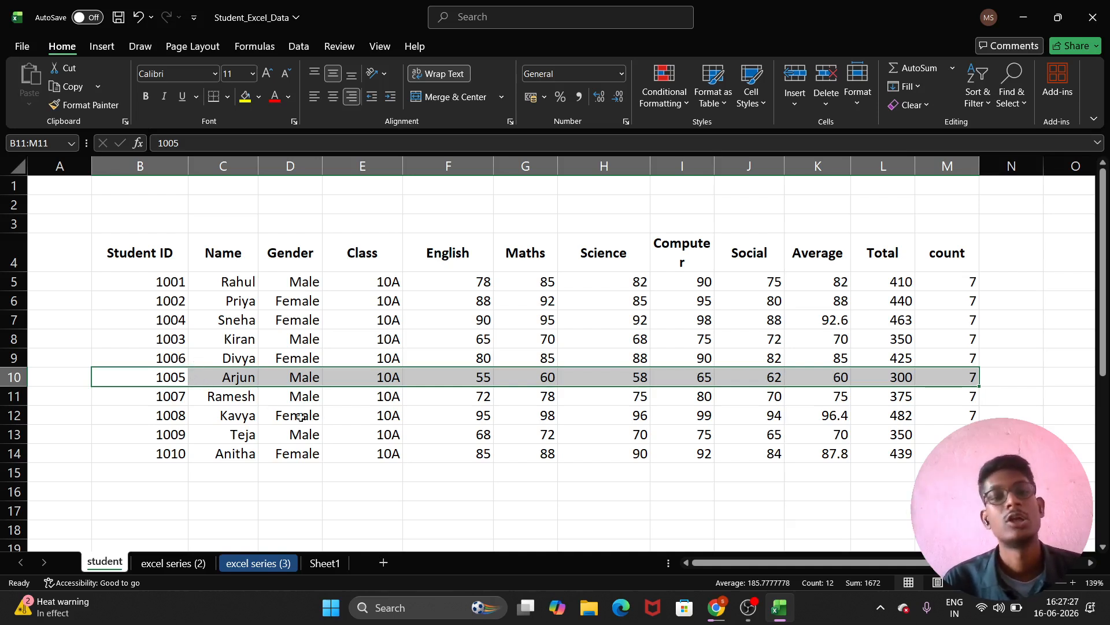
pyautogui.click(333, 434)
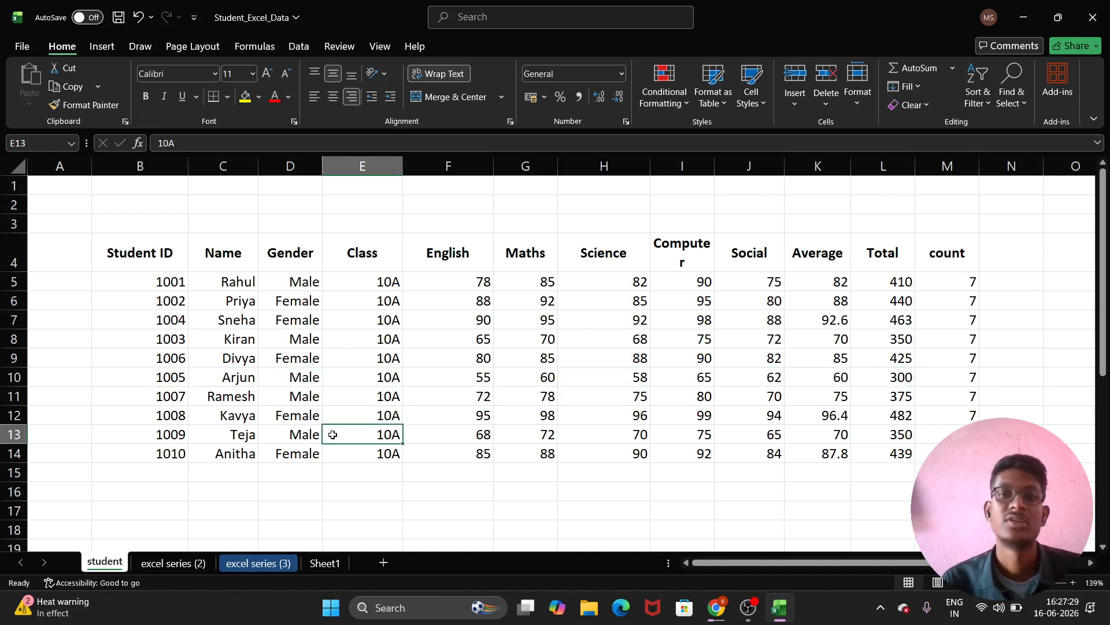
pyautogui.click(541, 468)
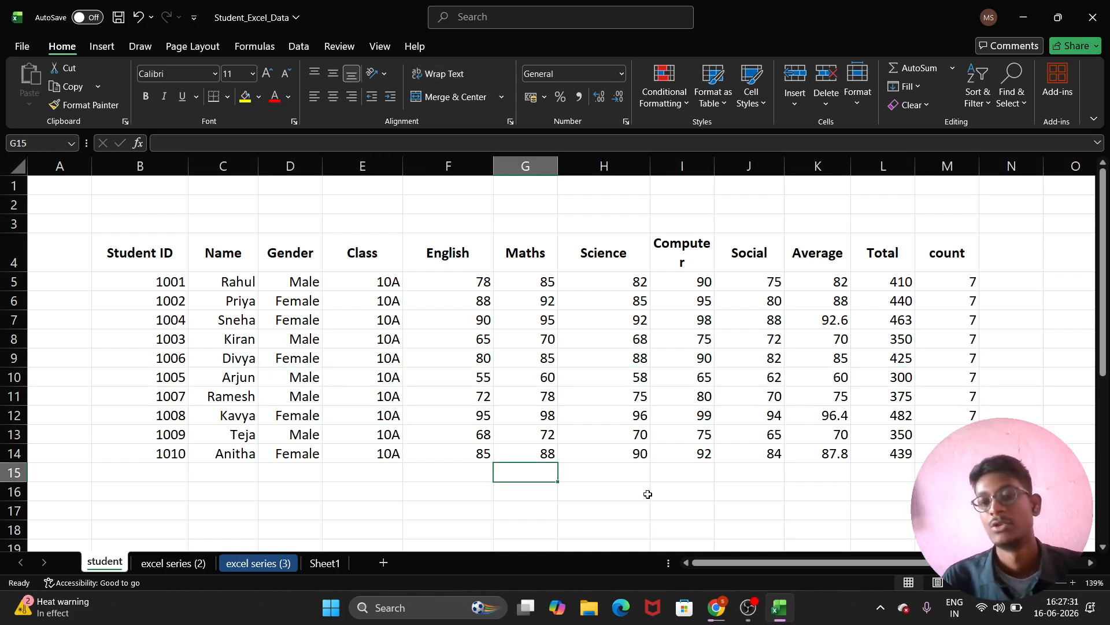